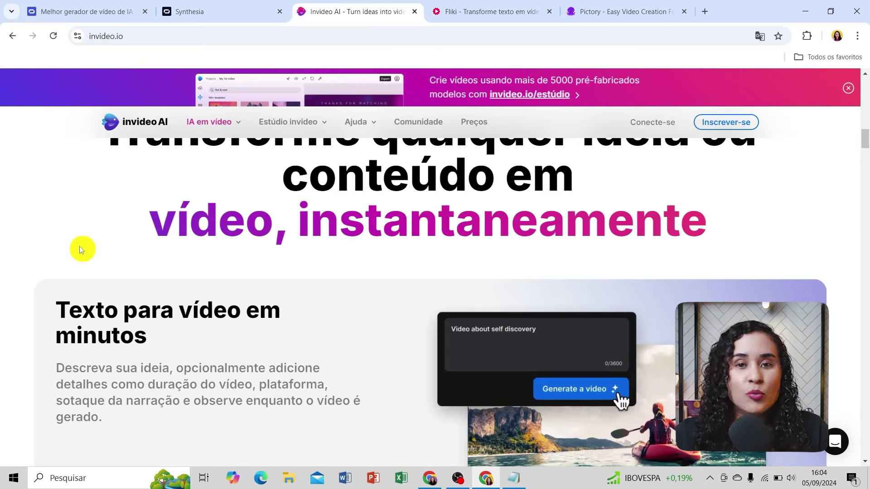
# - Review the feature sections on the invideo AI home page, including text to video, languages and voice cloning
pyautogui.scroll(-15, 80, 246)
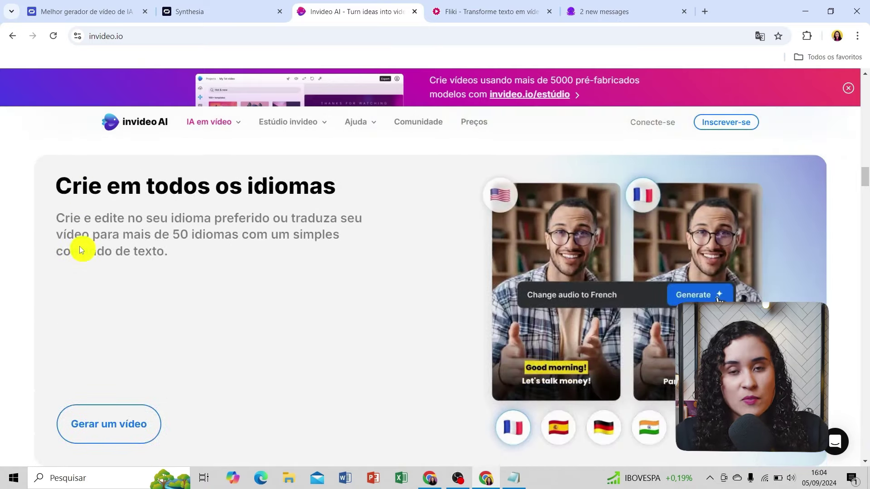
pyautogui.scroll(-4, 80, 246)
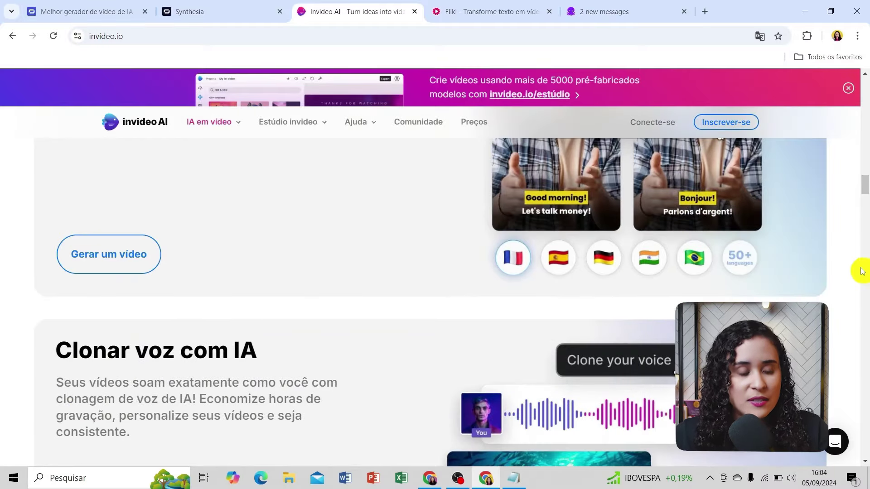
pyautogui.scroll(9, 861, 270)
pyautogui.press('F5')
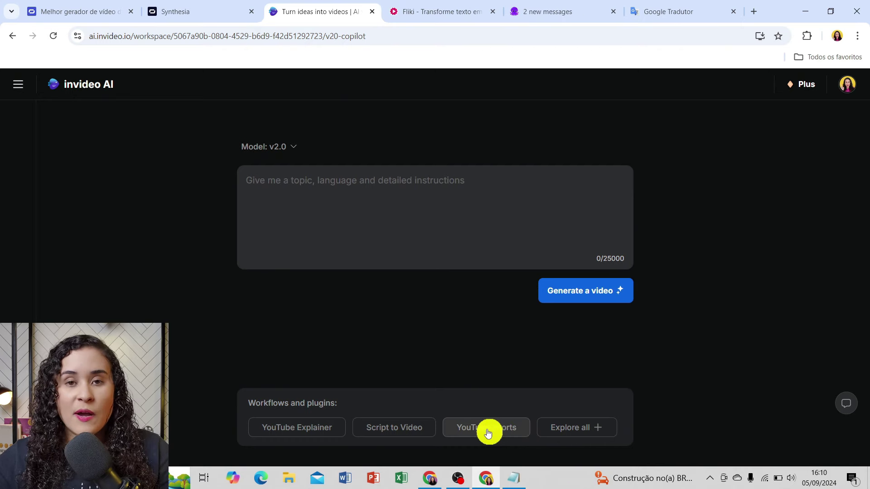
# - Start a prompt with the YouTube Shorts workflow and set its pace to very fast paced
pyautogui.click(488, 431)
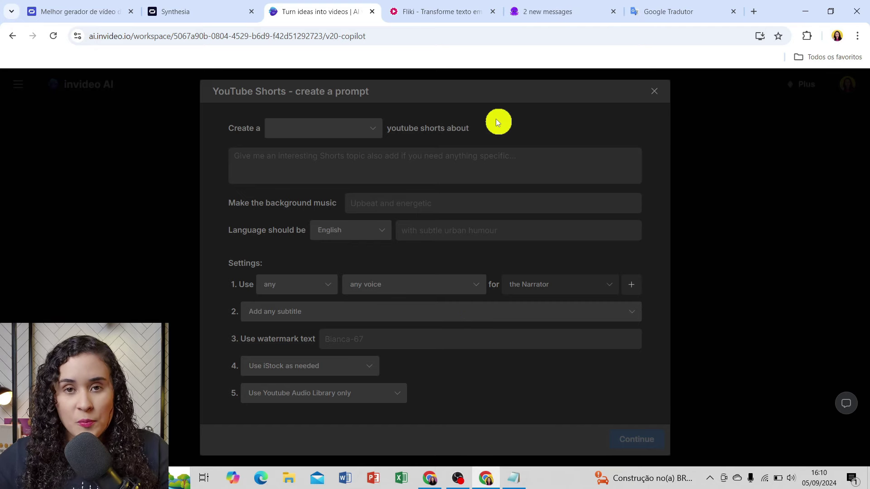
pyautogui.click(320, 130)
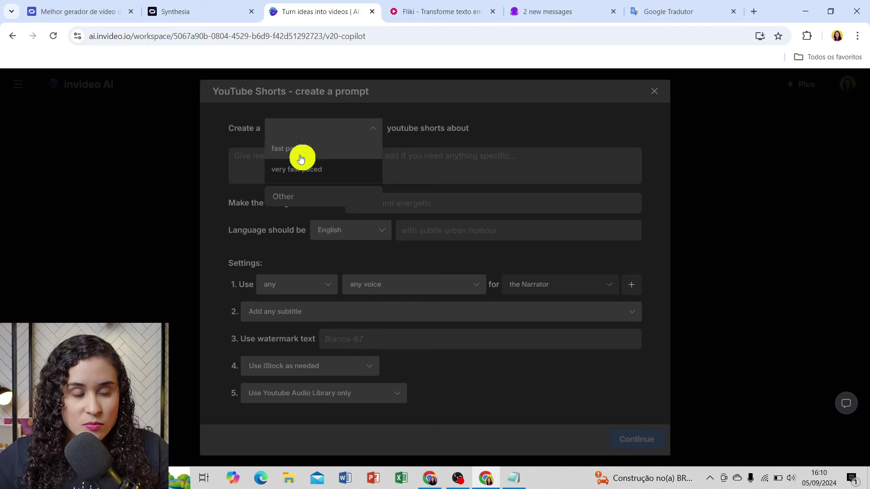
pyautogui.click(316, 173)
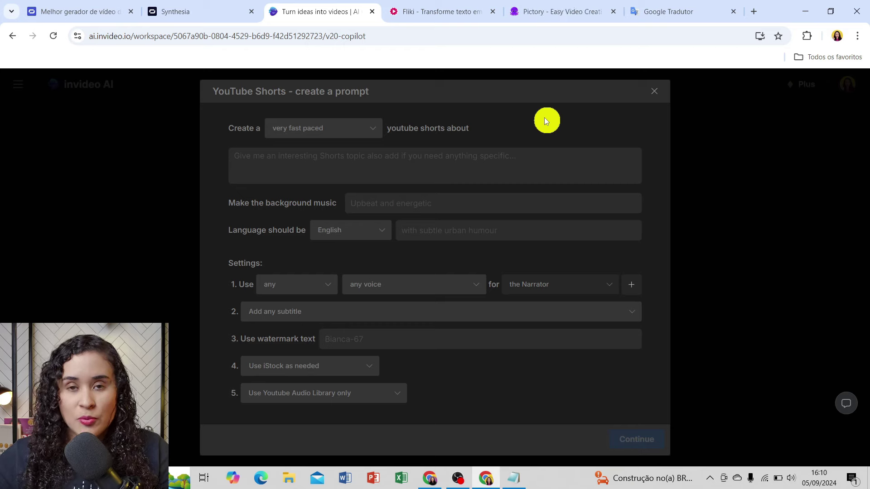
pyautogui.click(494, 165)
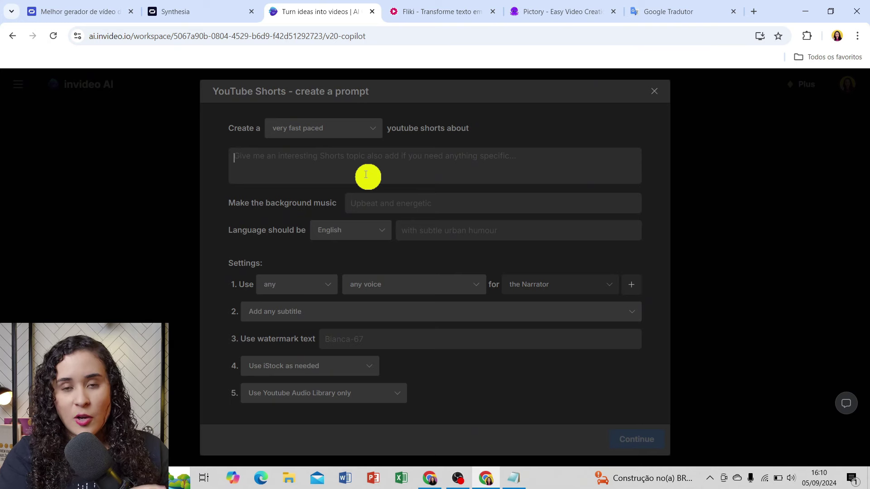
pyautogui.click(323, 156)
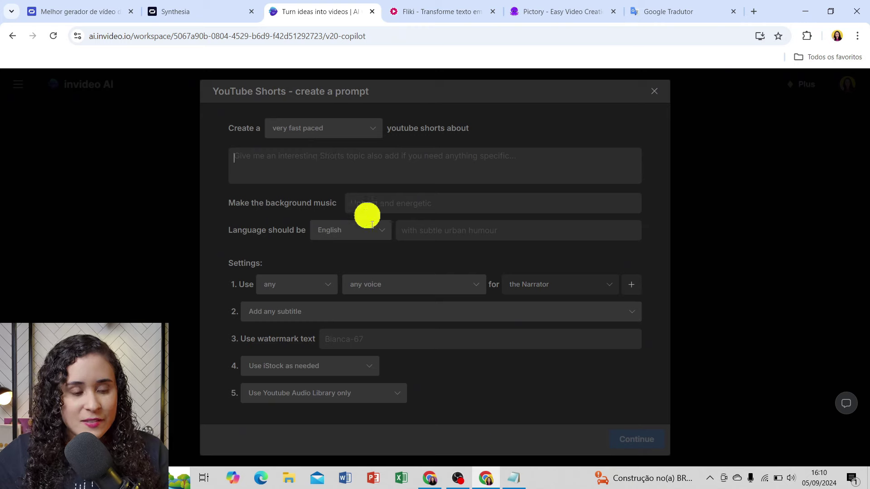
# - Take the Portuguese ancient Egypt prompt from the Notepad note and translate it from Portuguese (Brasil) to English in Google Tradutor
pyautogui.click(513, 478)
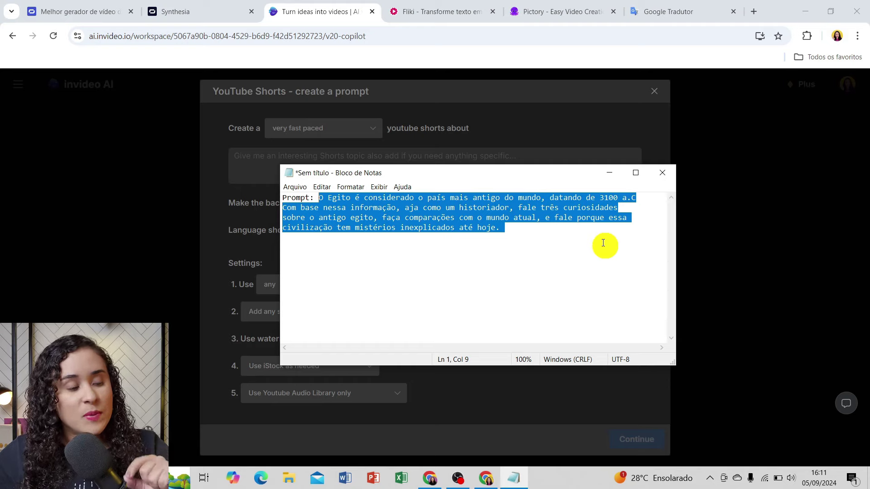
pyautogui.click(630, 16)
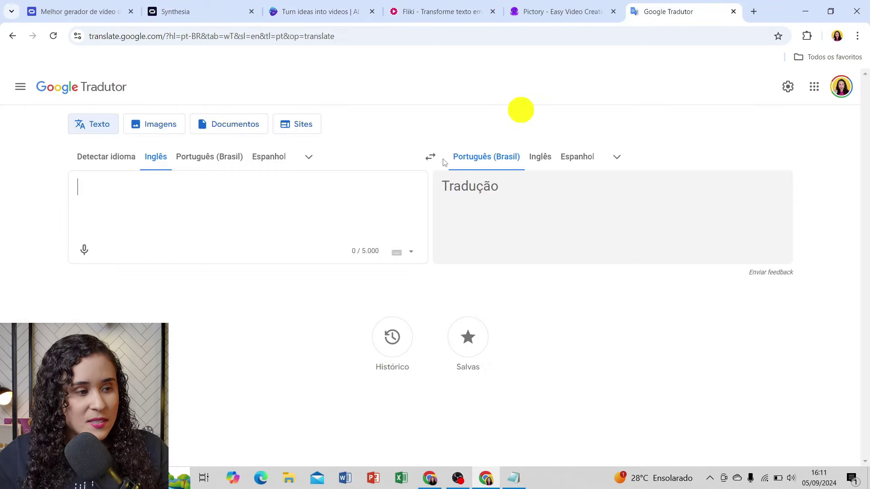
pyautogui.click(210, 156)
pyautogui.write('O Egito é considerado o país mais antigo do mundo, datando de 3100 a.C Com base nessa informação, aja como um historiador, fale três curiosidades sobre o antigo egito, faça comparações com o mundo atual, e fale porque essa civilização tem mistérios inexplicados até hoje.')
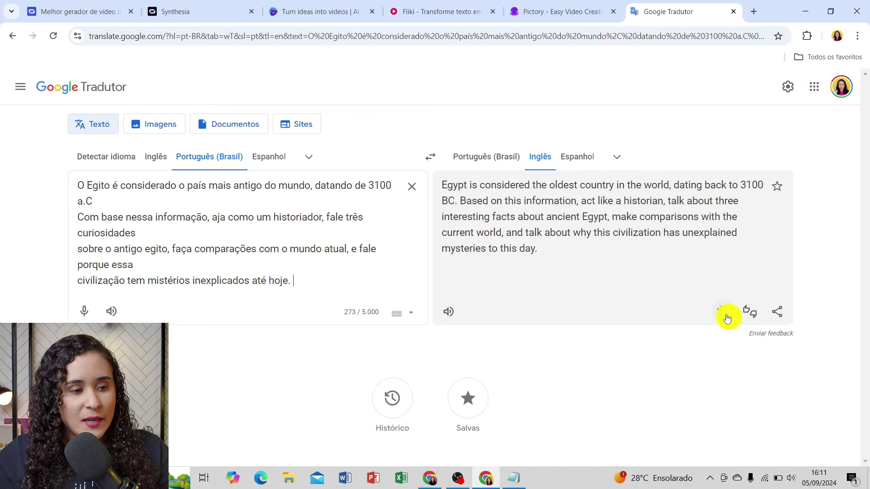
# - Switch back to invideo AI and enter the English translation of the Egypt prompt as the Shorts topic
pyautogui.click(317, 12)
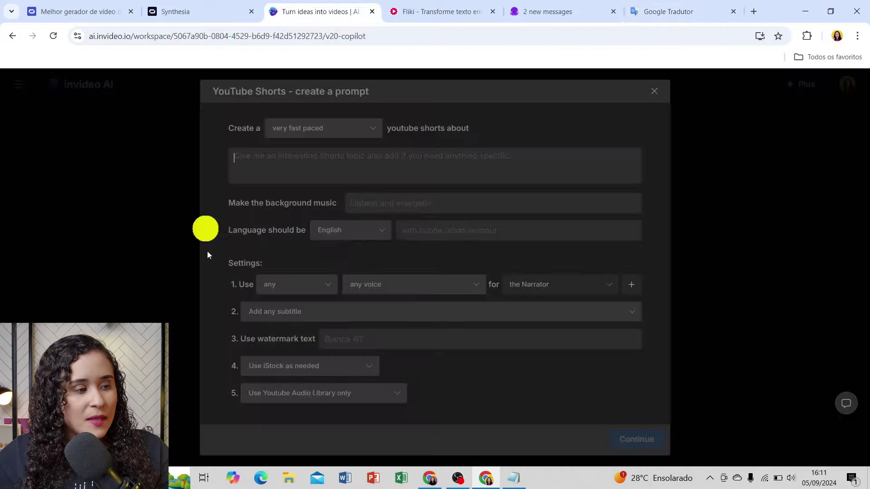
pyautogui.click(295, 175)
pyautogui.write('Egypt is considered the oldest country in the world, dating back to 3100 BC. Based on this information, act like a historian, talk about three interesting facts about ancient Egypt, make comparisons with the current world, and talk about why this civilization has unexplained mysteries to this day.')
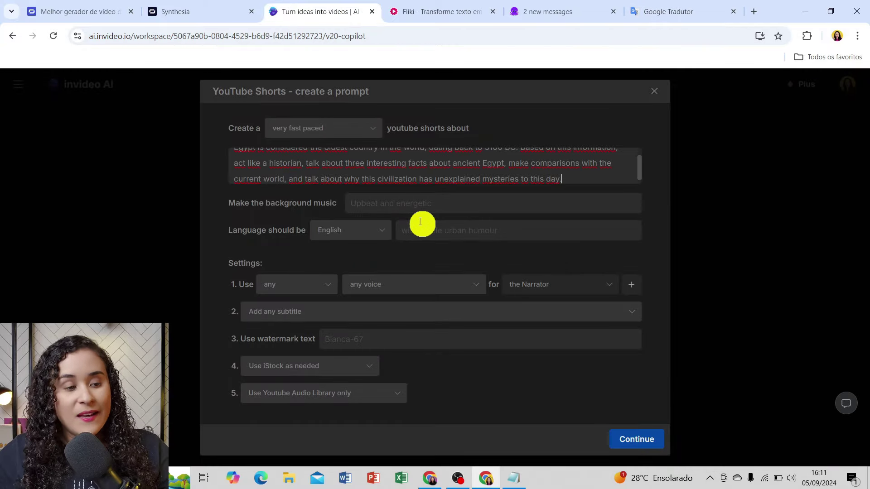
# - Set the style of the background music to "Mystery"
pyautogui.click(353, 210)
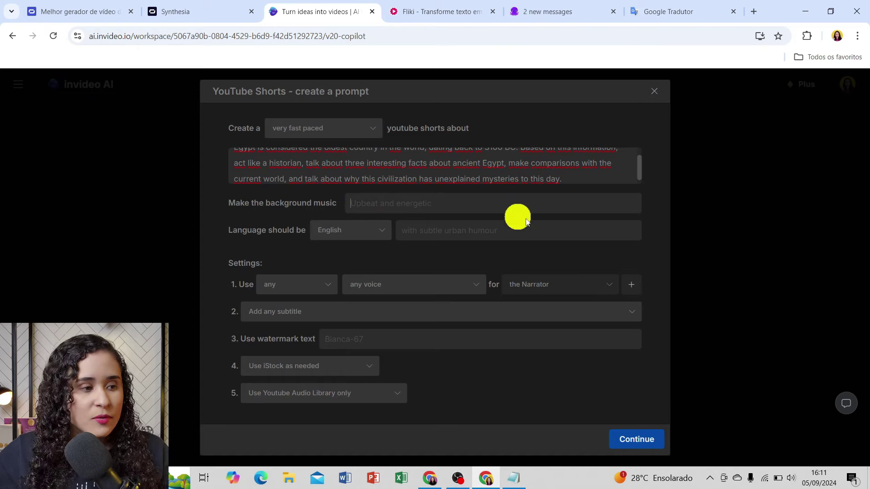
pyautogui.write('m')
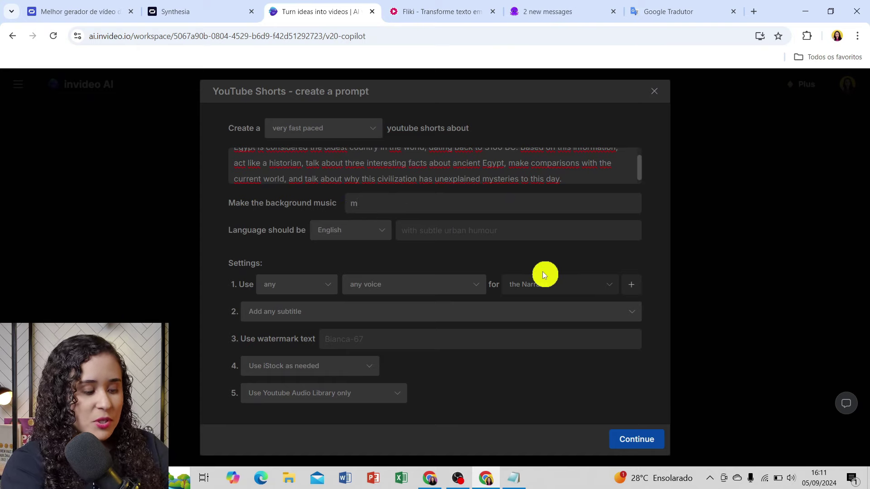
pyautogui.write('i')
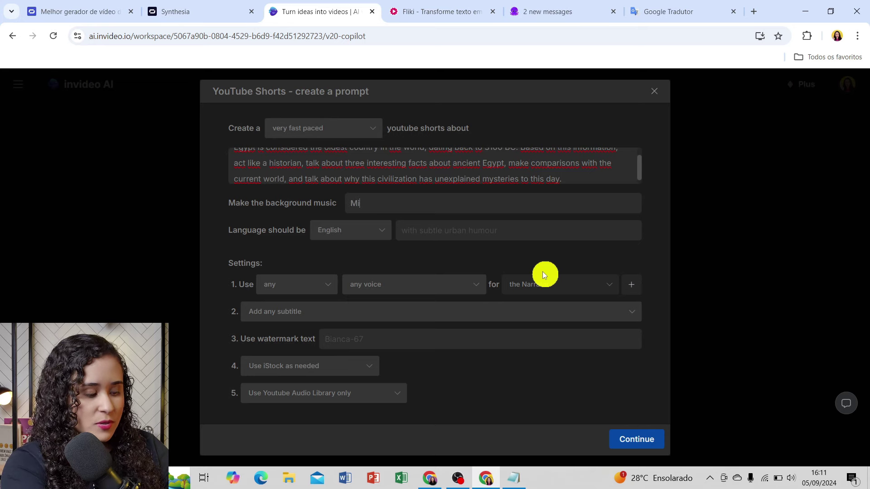
pyautogui.press('BackSpace')
pyautogui.write('ystery')
# - Set the video language to Portuguese with the tone "Professional"
pyautogui.click(350, 230)
pyautogui.click(341, 357)
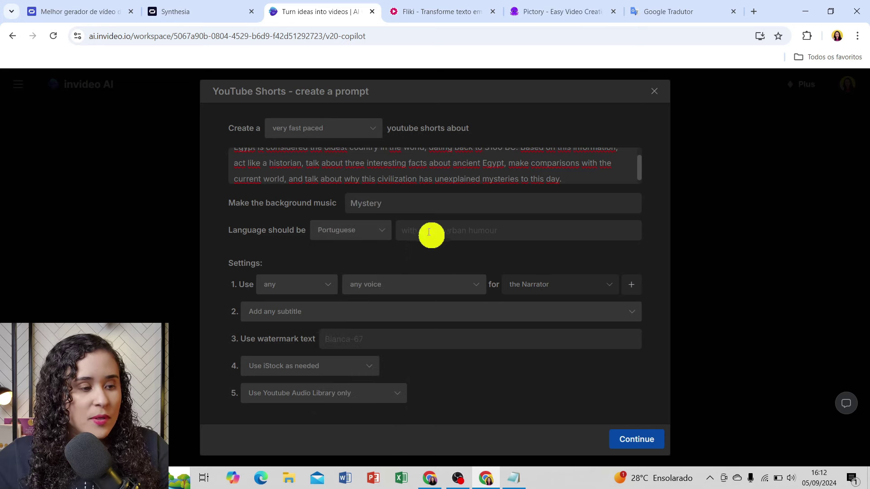
pyautogui.click(475, 241)
pyautogui.write('Pr')
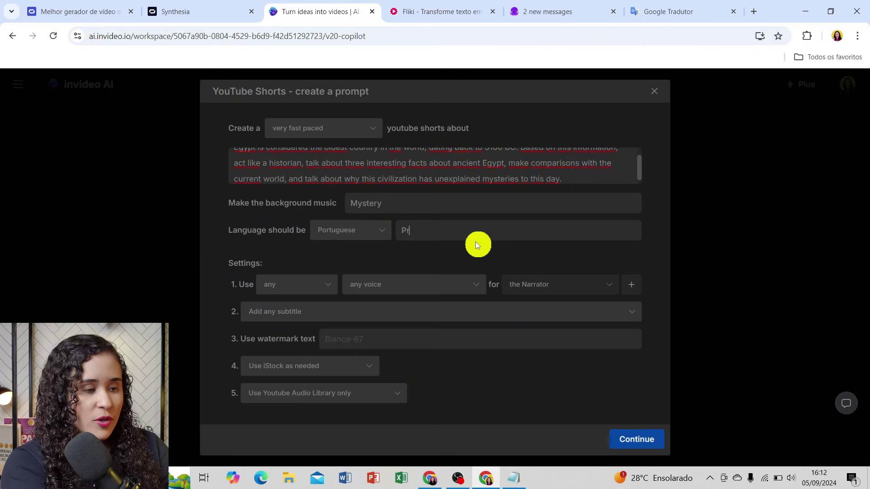
pyautogui.write('ofessional')
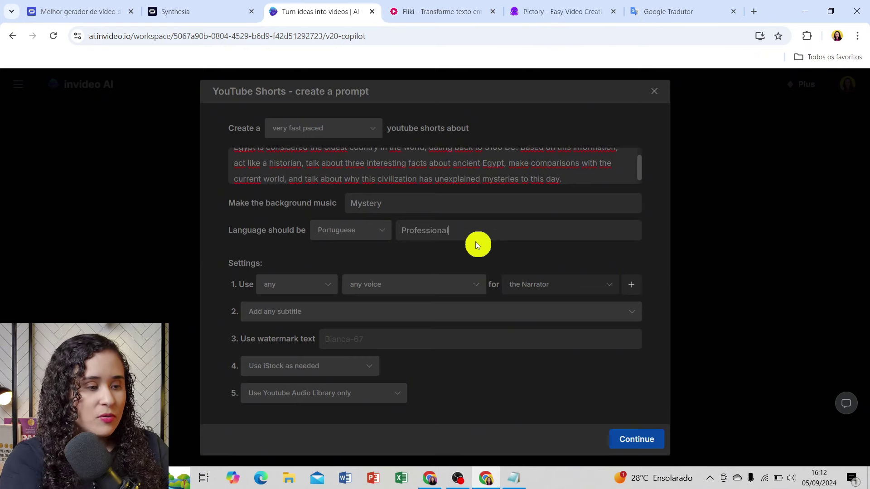
# - Choose a male Brazilian Portuguese voice for the narrator
pyautogui.click(290, 284)
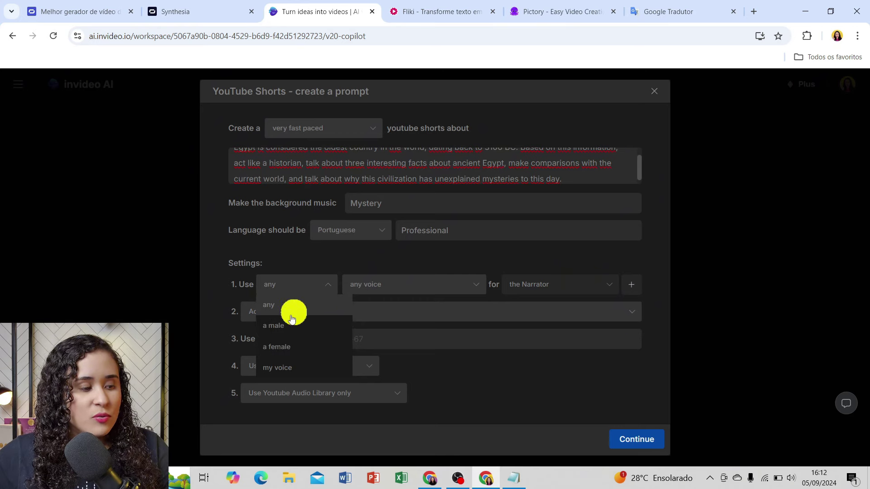
pyautogui.click(282, 326)
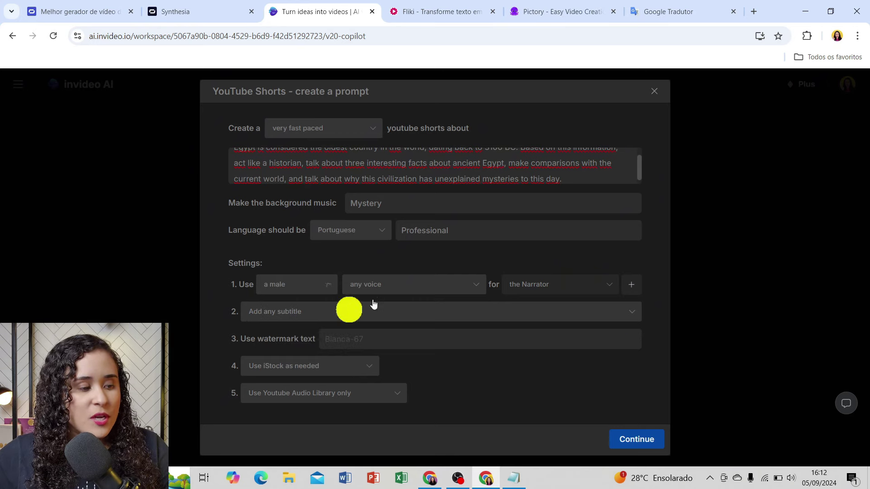
pyautogui.click(453, 286)
pyautogui.scroll(-5, 431, 360)
pyautogui.scroll(-4, 433, 360)
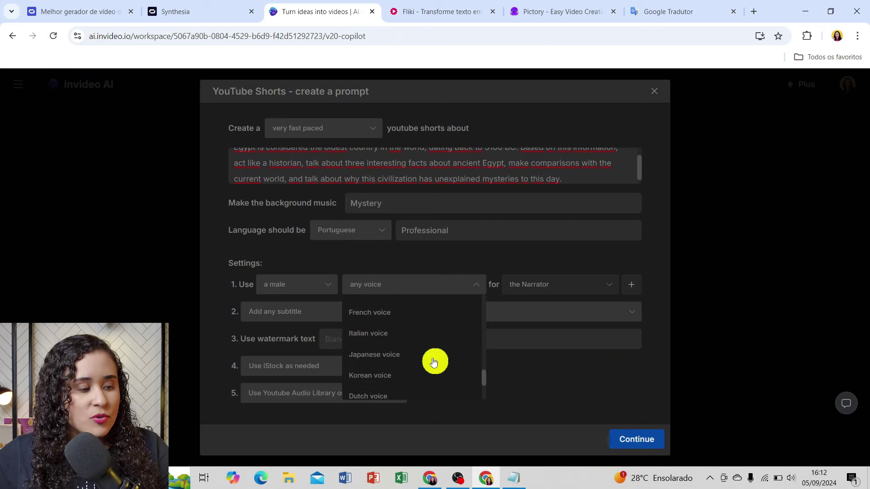
pyautogui.click(423, 356)
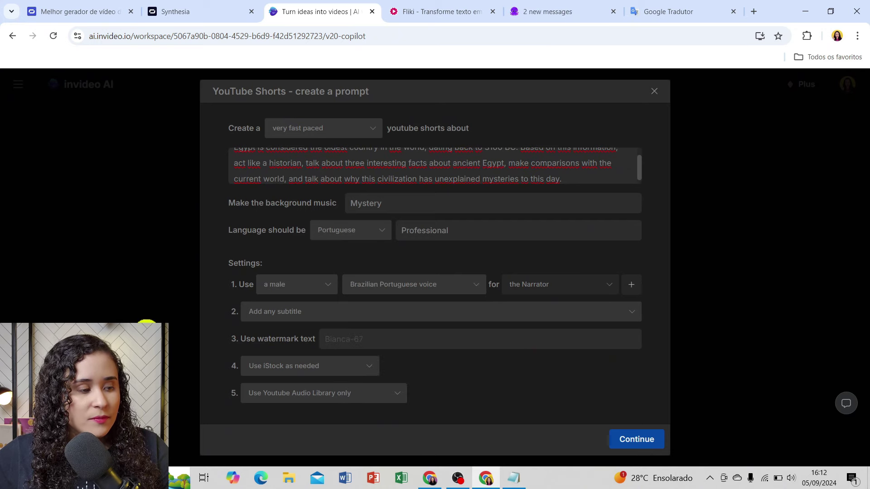
# - Set the subtitles to clean with no outline and keep the audio source on the YouTube Audio Library only
pyautogui.click(381, 315)
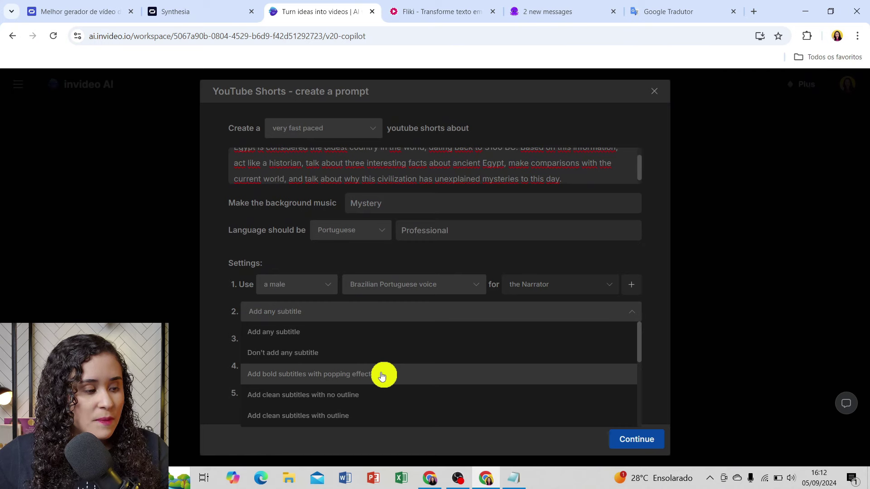
pyautogui.click(372, 396)
pyautogui.click(373, 400)
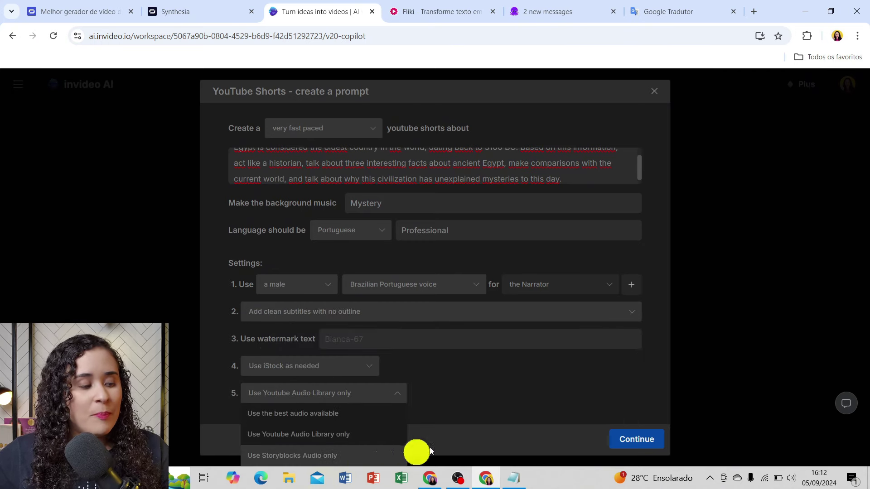
pyautogui.click(482, 365)
# - Submit the completed Shorts settings as a prompt and generate the video
pyautogui.click(639, 437)
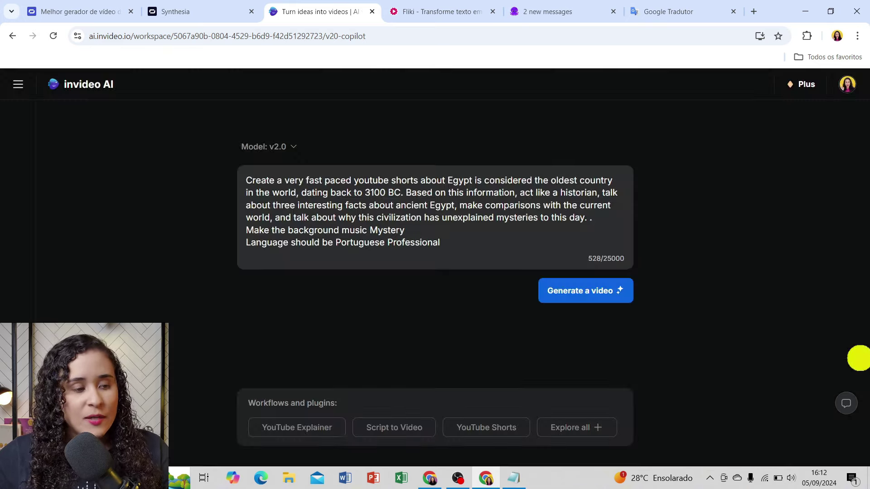
pyautogui.click(590, 296)
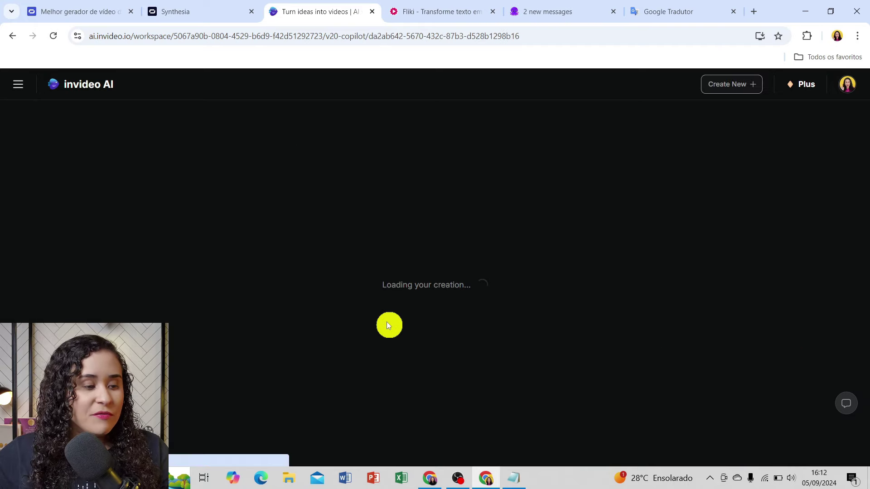
pyautogui.click(513, 477)
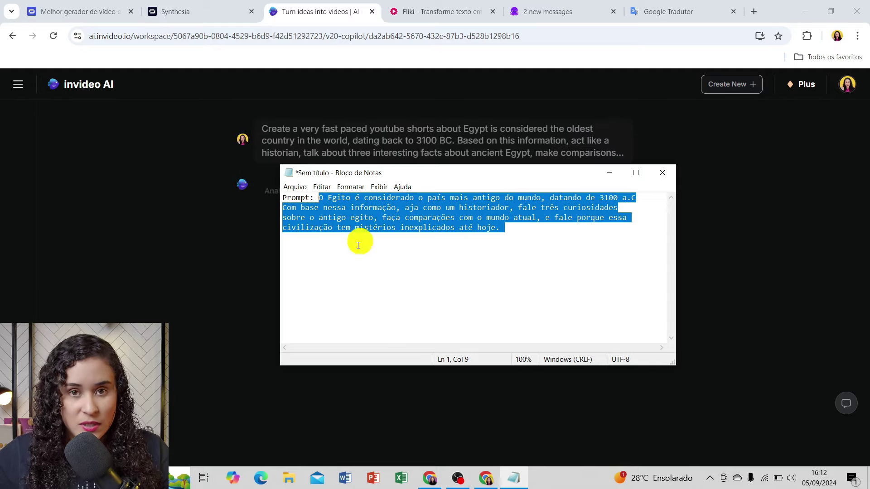
pyautogui.click(438, 14)
pyautogui.click(558, 12)
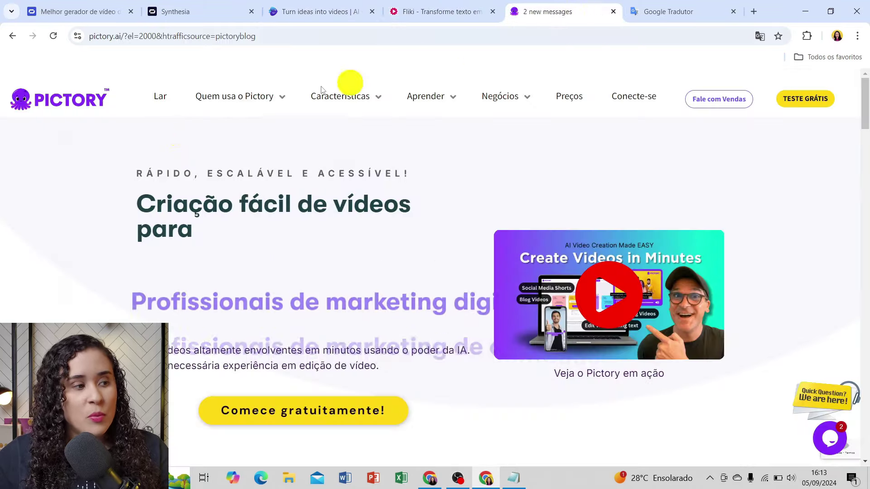
pyautogui.click(337, 6)
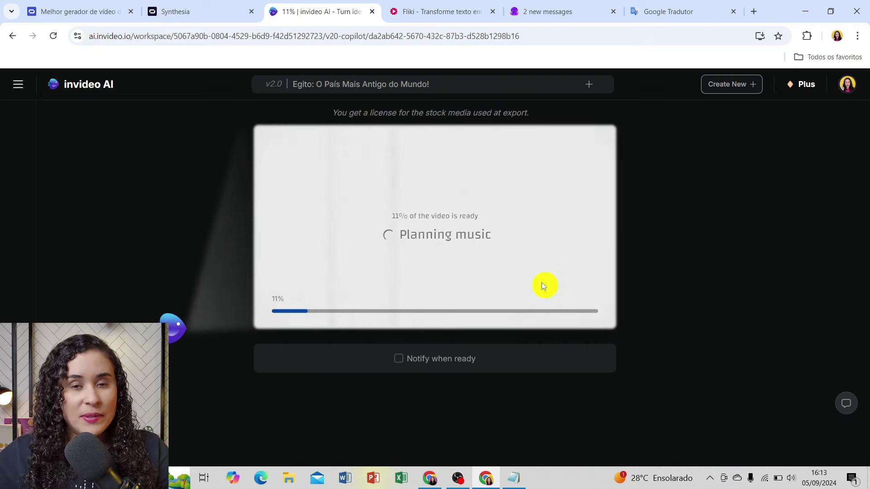
# - Switch to Fliki and log in to reach its files area
pyautogui.click(436, 9)
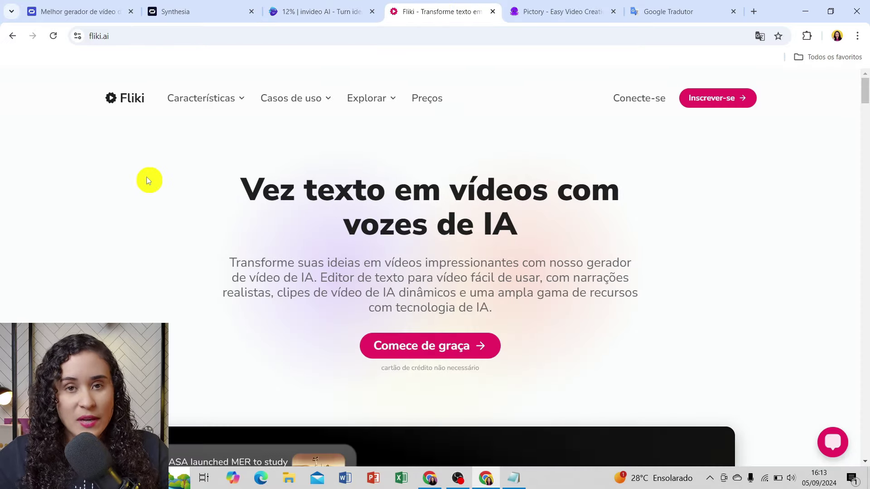
pyautogui.click(639, 99)
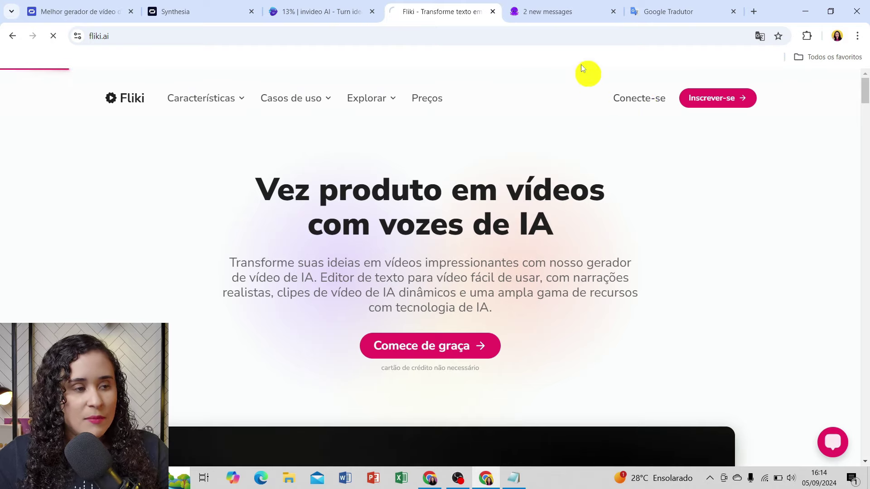
pyautogui.click(513, 478)
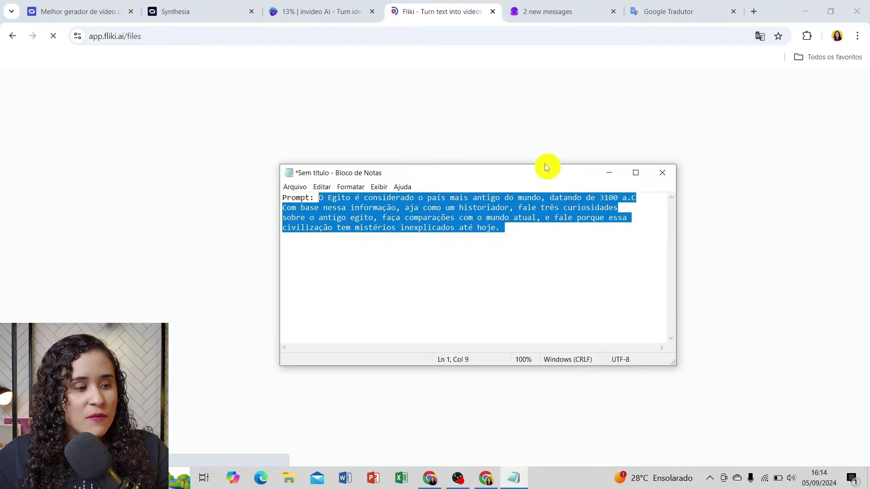
pyautogui.click(493, 80)
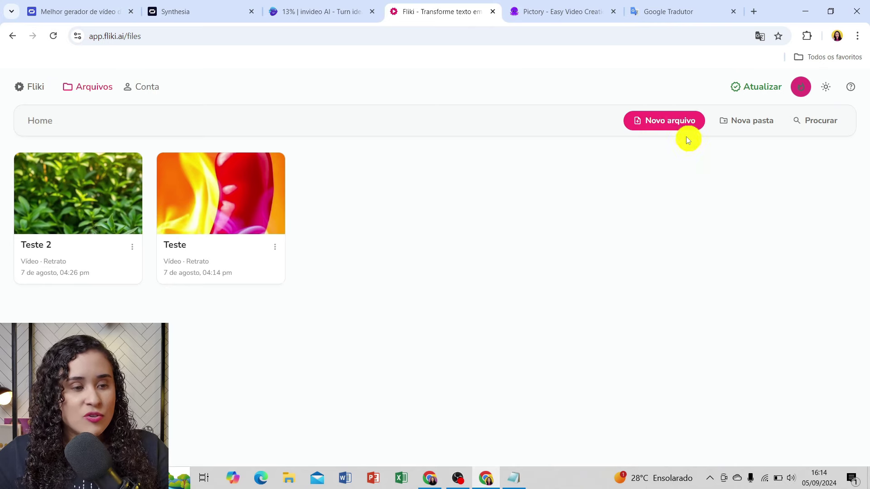
# - Start a new video file named "Vídeo Teste" with the language Português and the Brasil dialect
pyautogui.click(672, 125)
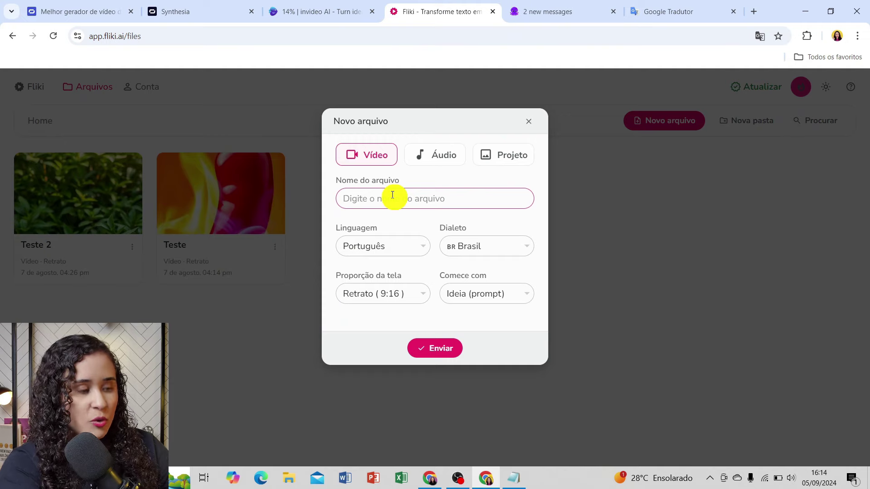
pyautogui.write('TEs')
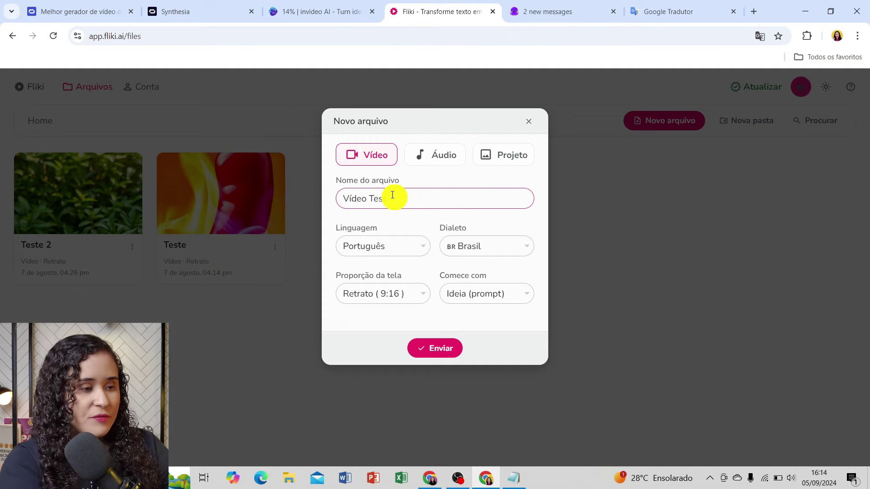
pyautogui.write('te')
pyautogui.click(393, 247)
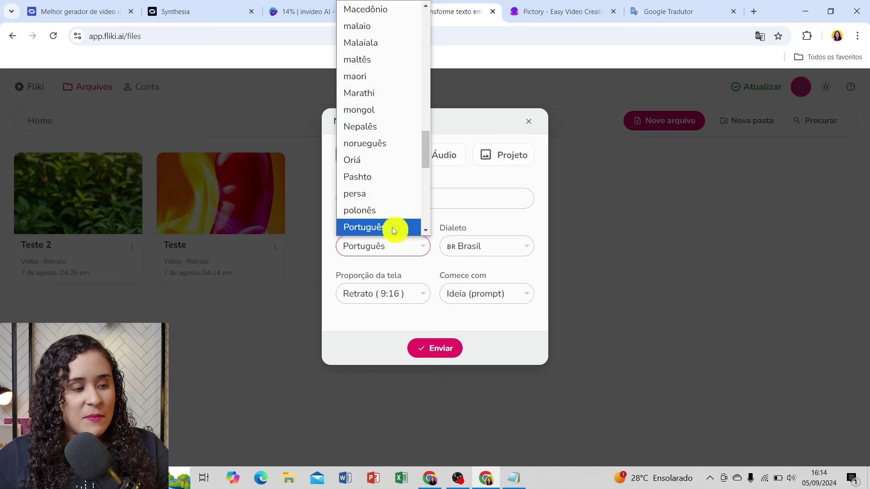
pyautogui.click(416, 230)
pyautogui.click(507, 249)
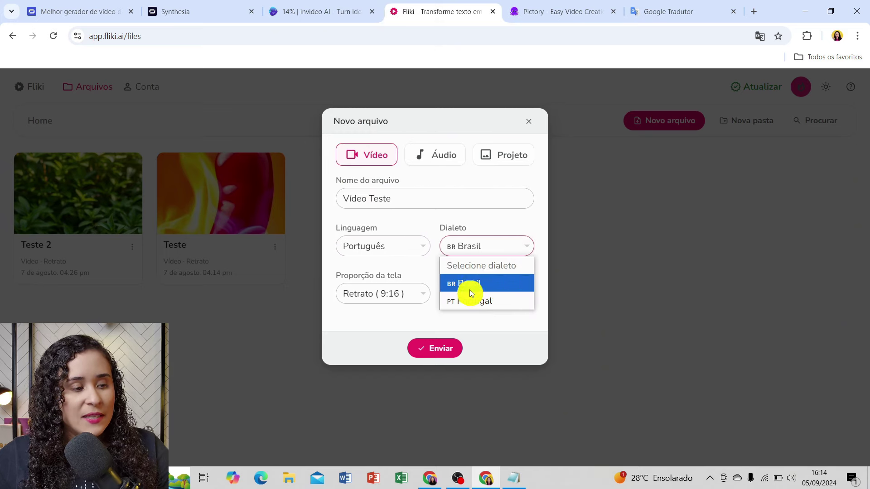
pyautogui.click(483, 285)
# - Set the aspect ratio to Retrato (9:16), start from Ideia (prompt), and create the file
pyautogui.click(414, 293)
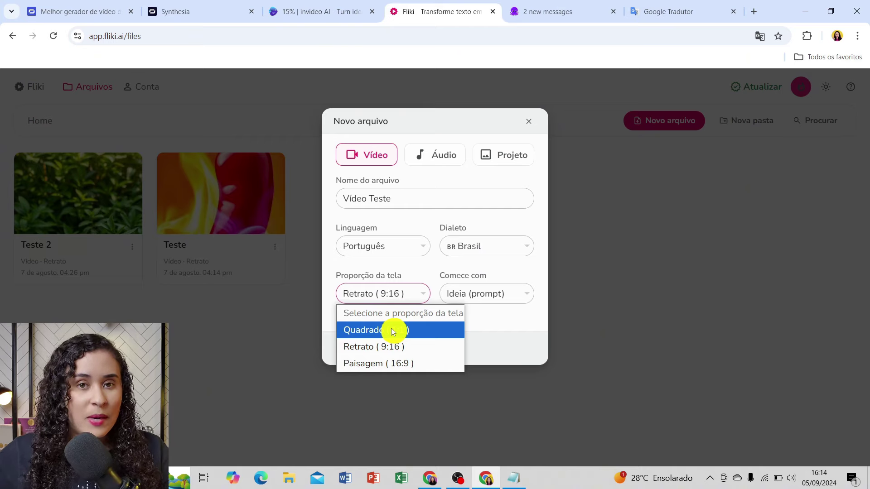
pyautogui.click(392, 347)
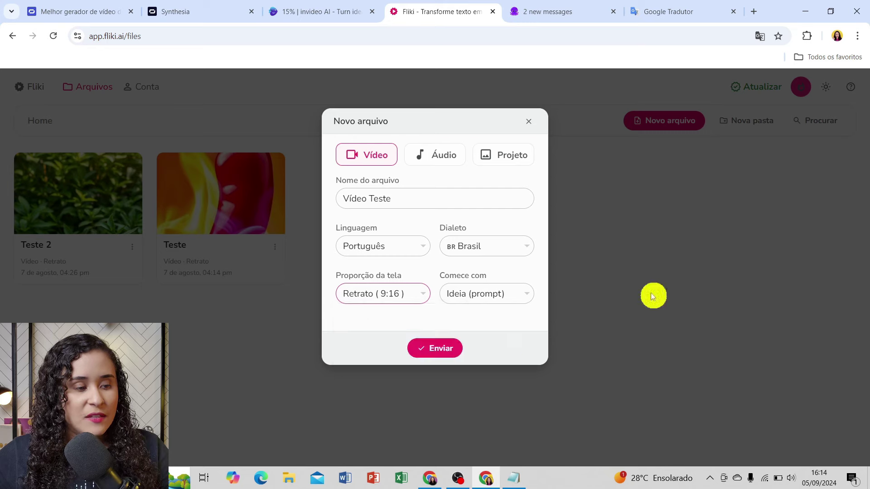
pyautogui.click(514, 295)
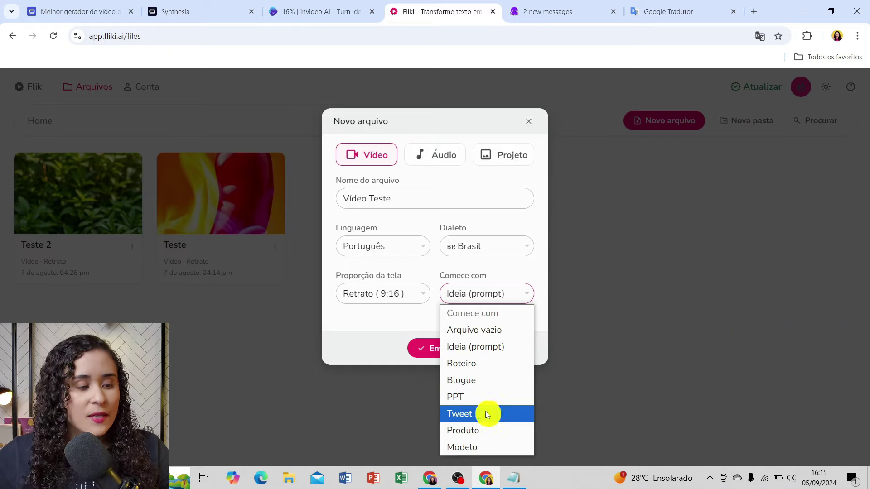
pyautogui.click(429, 348)
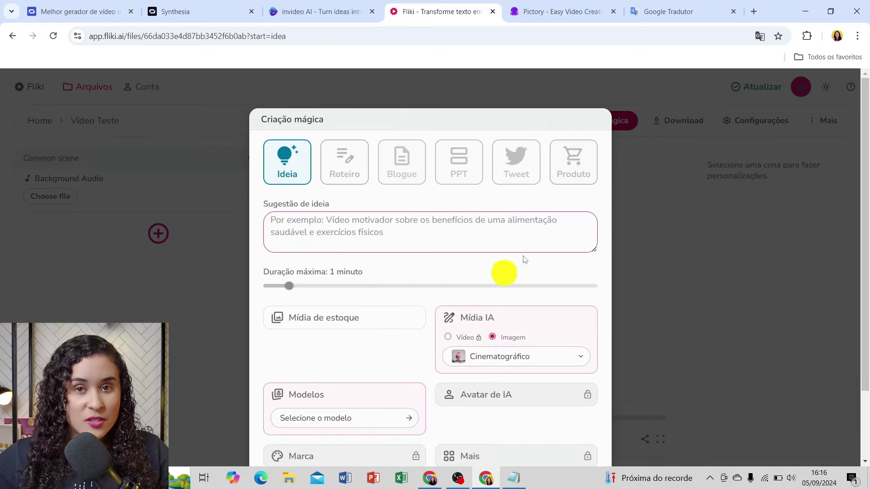
# - Copy the English ancient Egypt prompt from Google Tradutor into Fliki's idea suggestion field
pyautogui.click(687, 10)
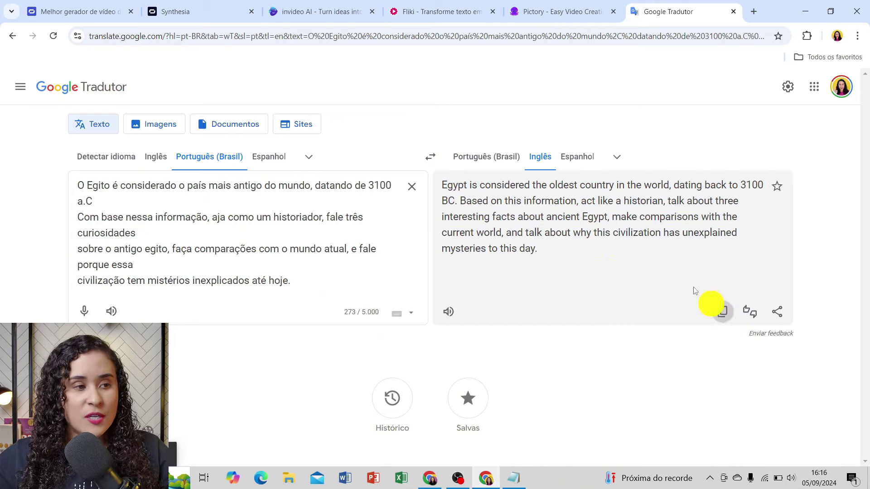
pyautogui.click(419, 9)
pyautogui.click(417, 216)
pyautogui.write('Egypt is considered the oldest country in the world, dating back to 3100 BC. Based on this information, act like a historian, talk about three interesting facts about ancient Egypt, make comparisons with the current world, and talk about why this civilization has unexplained mysteries to this day.')
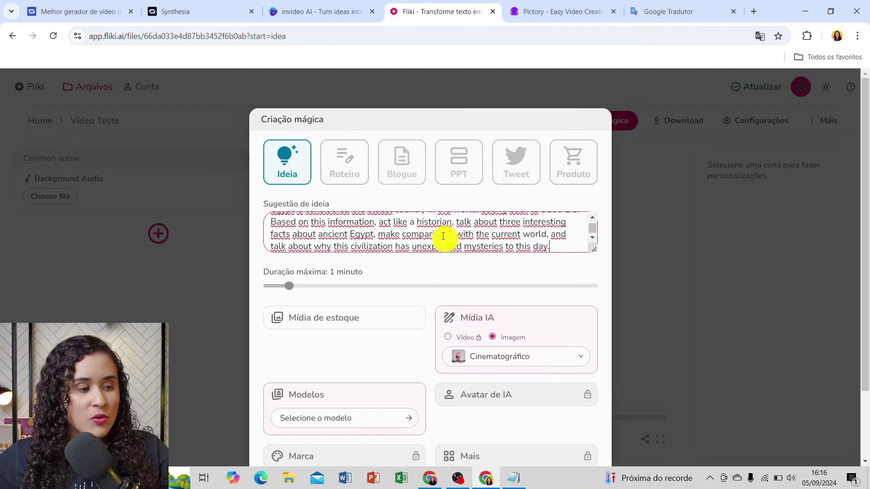
# - Keep cinematic AI images as the media and apply the "História do Dia da Independência do Orgulho Pat..." template
pyautogui.scroll(-2, 395, 278)
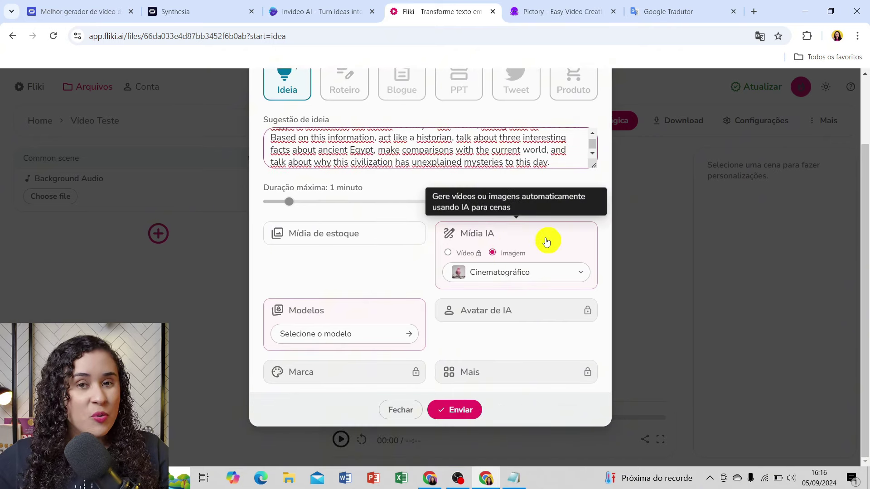
pyautogui.click(450, 254)
pyautogui.click(401, 201)
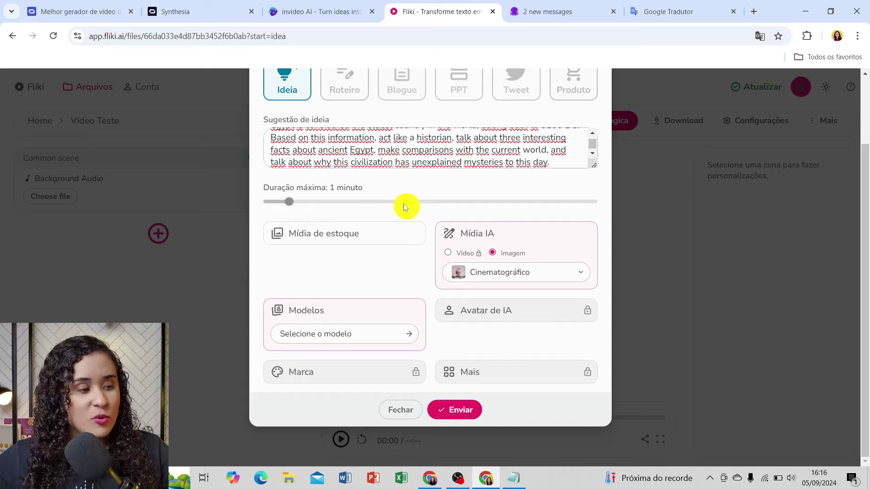
pyautogui.click(362, 334)
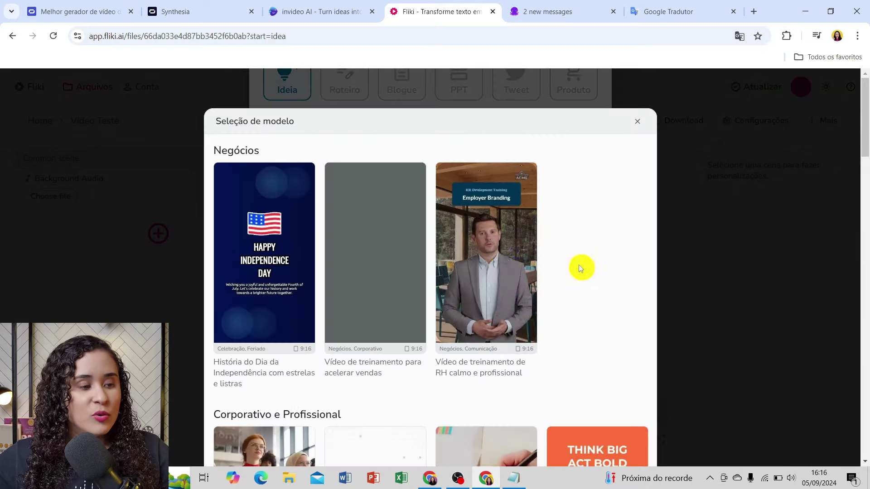
pyautogui.scroll(-10, 636, 156)
pyautogui.click(290, 222)
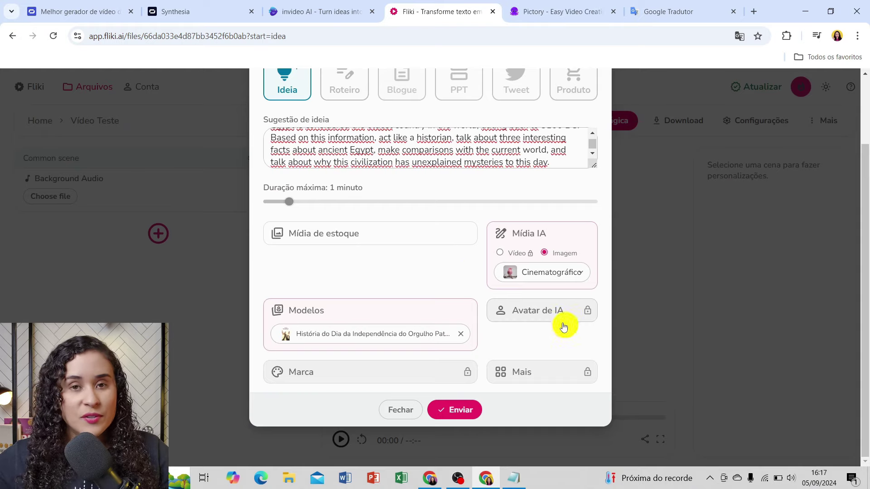
# - Check the AI avatar option, dismiss its upgrade offer, and submit the settings to generate the video
pyautogui.click(582, 316)
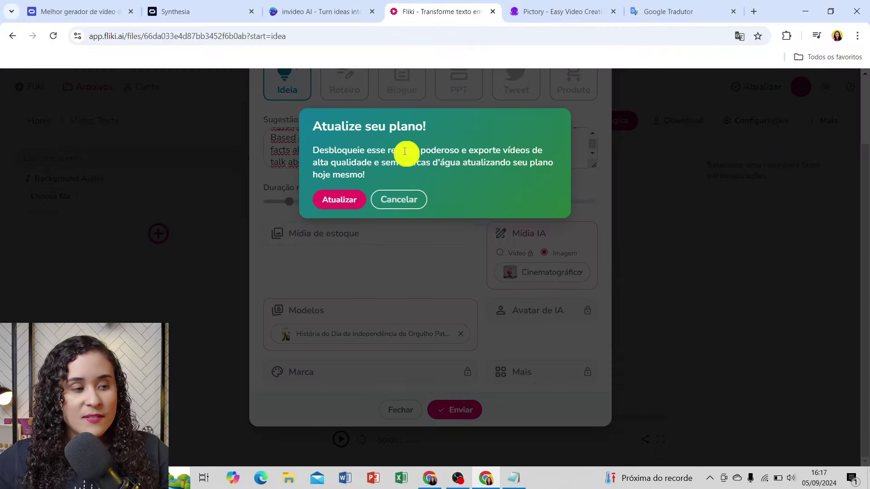
pyautogui.click(417, 209)
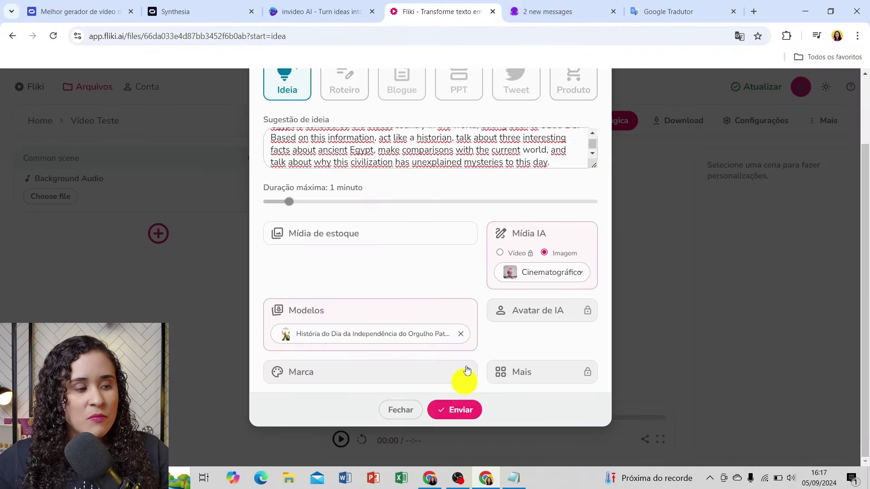
pyautogui.click(454, 409)
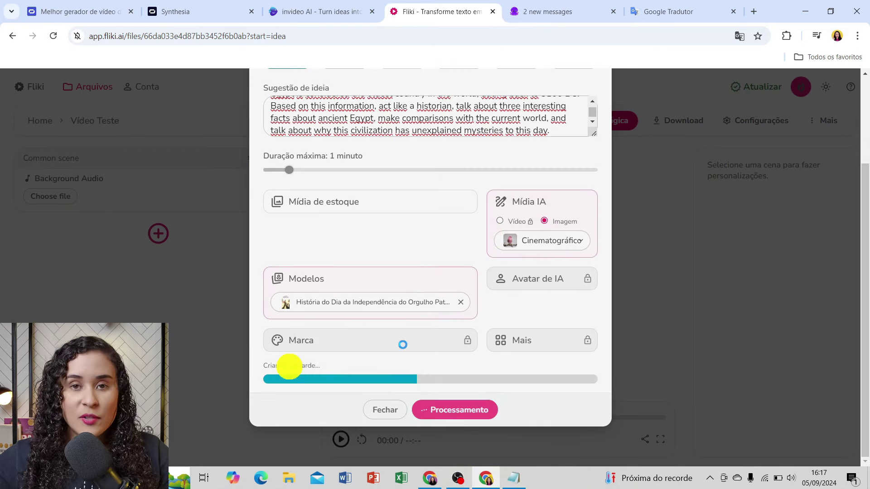
# - Switch to Pictory, open its video creation home page, and proceed with Script to Video
pyautogui.click(561, 7)
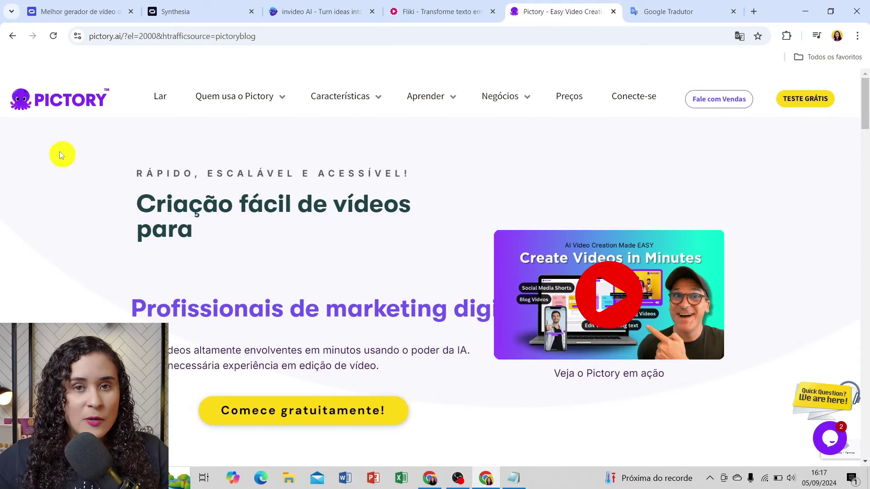
pyautogui.click(323, 7)
pyautogui.click(453, 8)
pyautogui.click(557, 10)
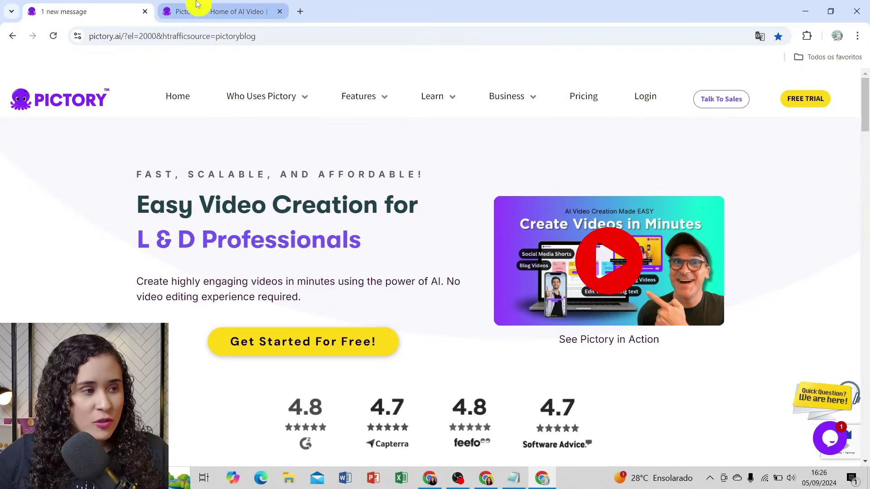
pyautogui.click(195, 7)
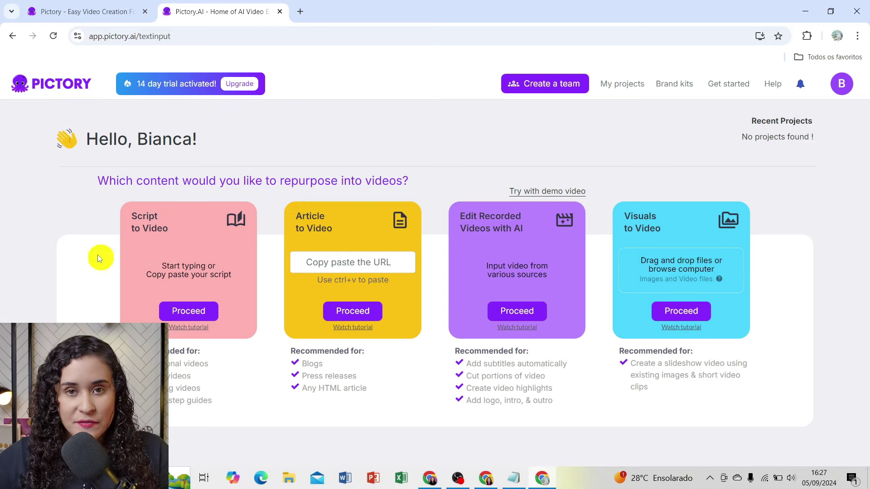
pyautogui.click(185, 311)
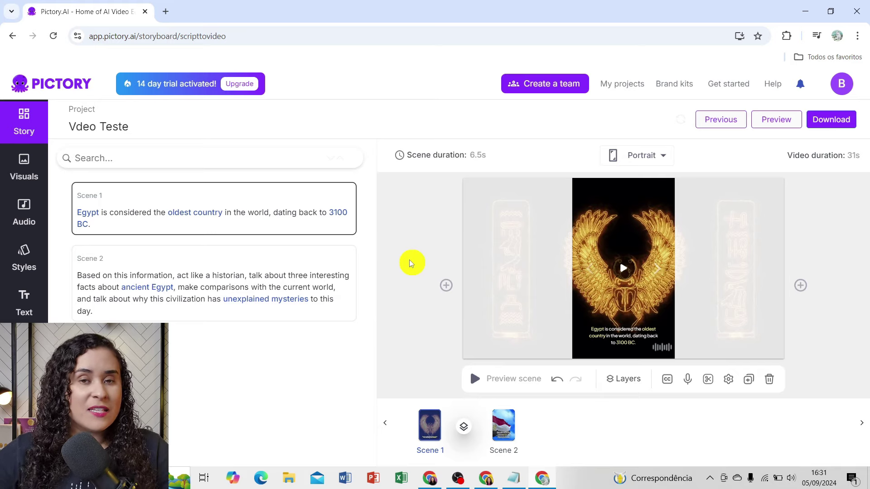
# - Compare the original prompt in Notepad with the text and visuals of Scene 1 and Scene 2 in Pictory
pyautogui.click(514, 478)
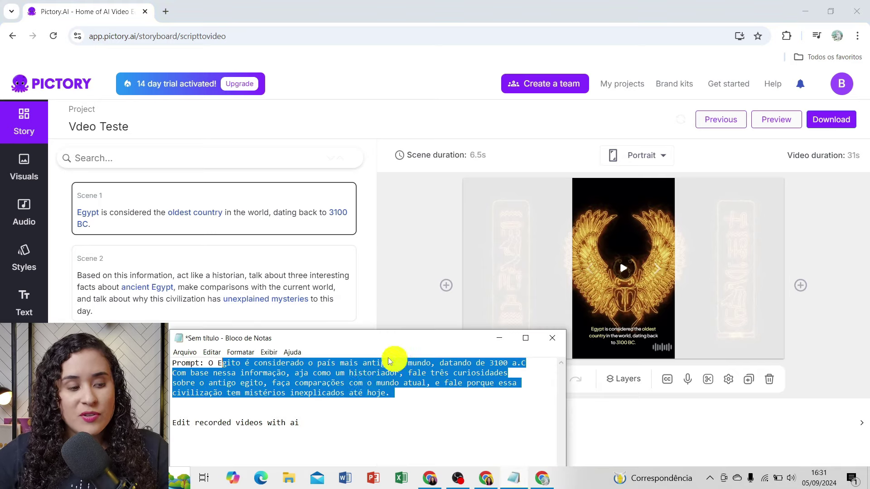
pyautogui.click(413, 210)
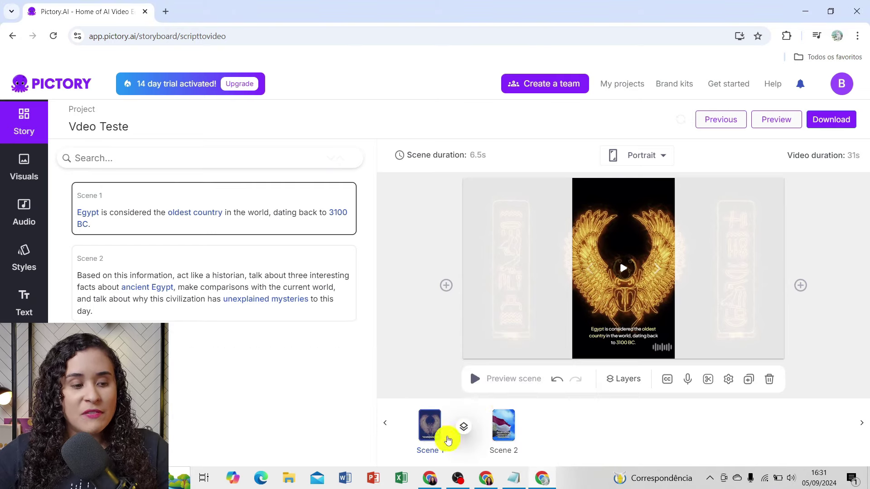
pyautogui.click(502, 432)
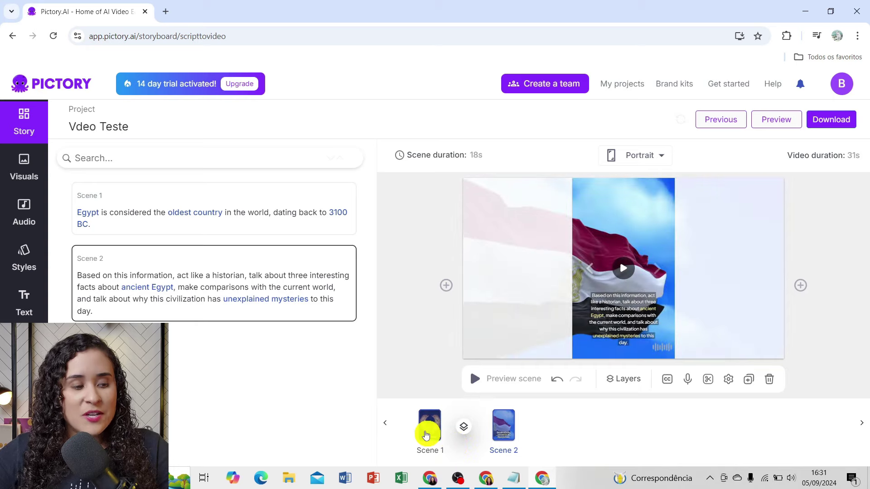
pyautogui.click(427, 433)
pyautogui.hotkey('alt', 'Tab')
pyautogui.click(384, 267)
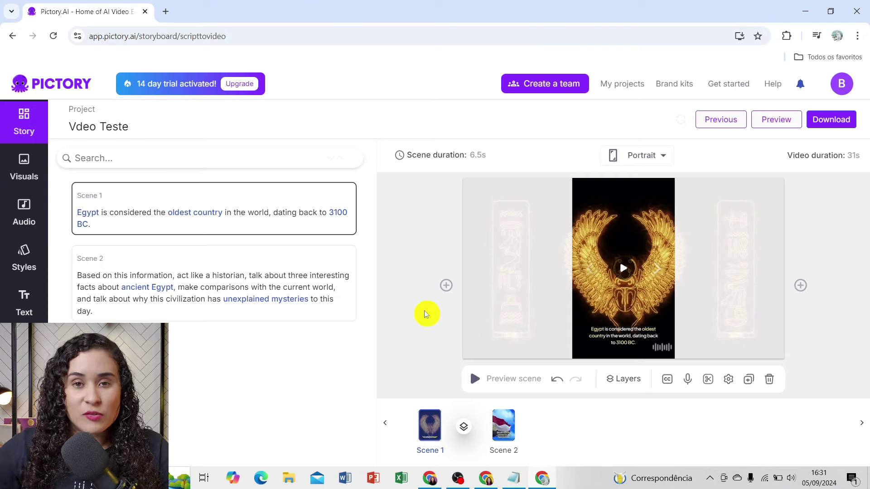
pyautogui.click(513, 479)
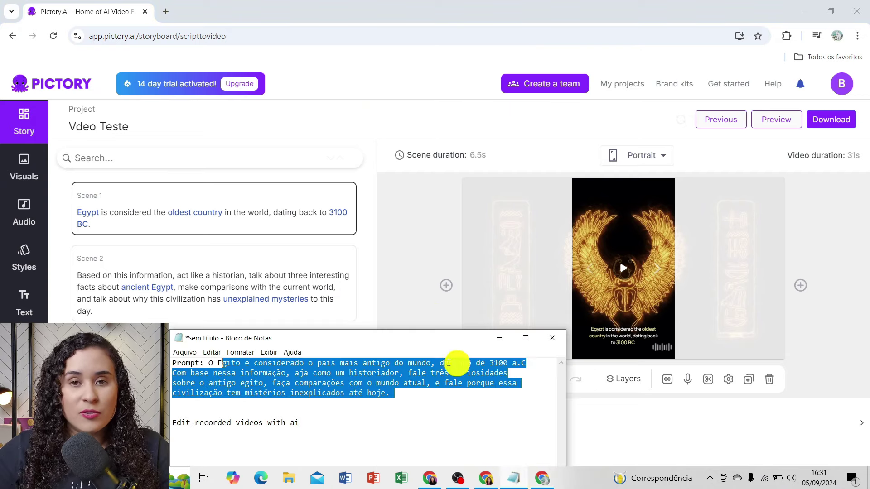
pyautogui.click(409, 246)
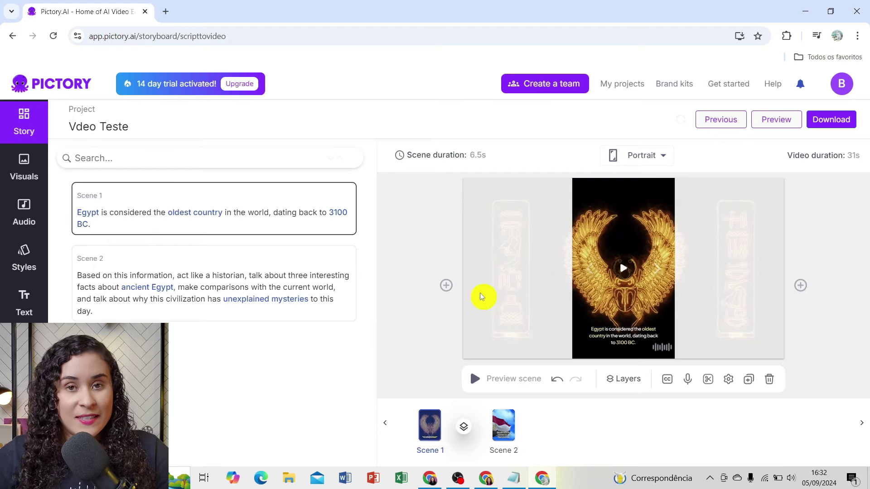
# - Switch to ChatGPT and select the ancient Egypt script it wrote from the historian prompt
pyautogui.click(430, 478)
pyautogui.click(513, 478)
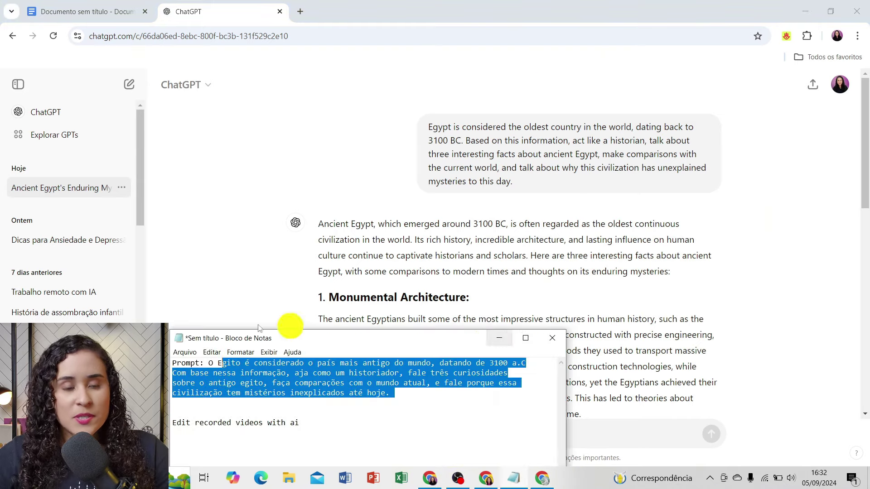
pyautogui.click(243, 138)
pyautogui.moveTo(322, 228); pyautogui.dragTo(598, 350)
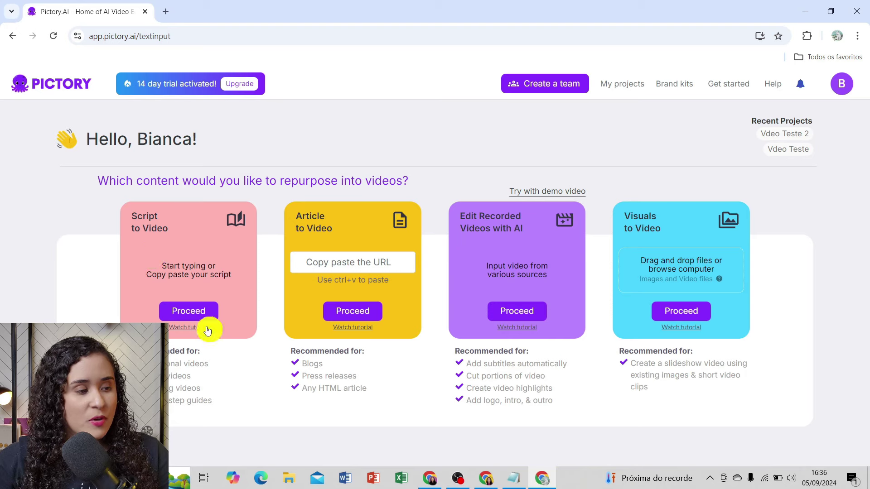
# - Start a new Script to Video project in Pictory and paste the Portuguese ancient Egypt script into the script editor
pyautogui.click(186, 311)
pyautogui.click(175, 213)
pyautogui.hotkey('ctrl', 'v')
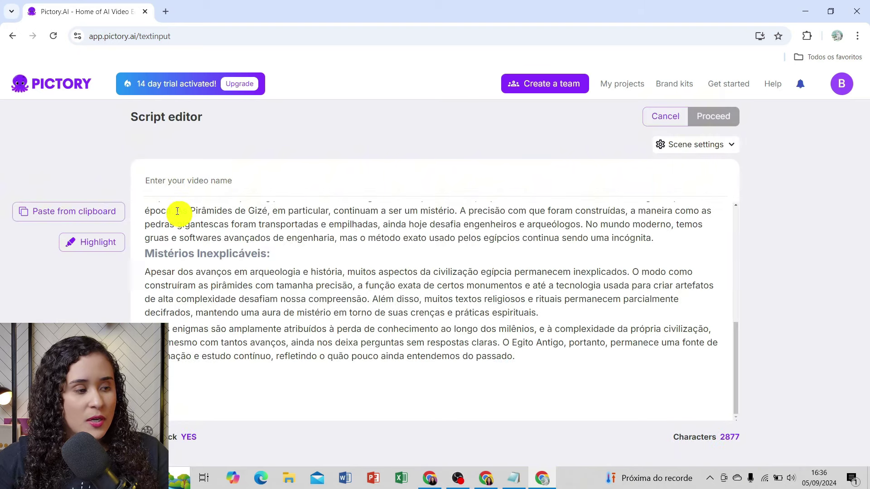
pyautogui.scroll(10, 406, 292)
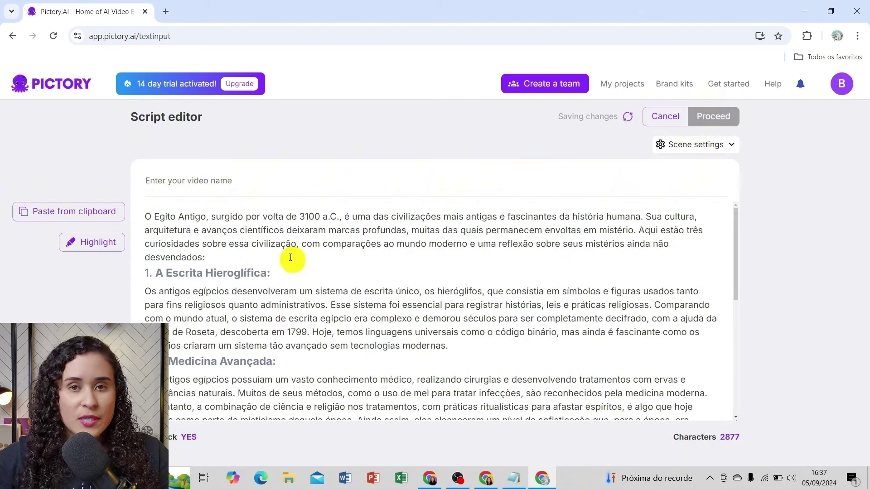
# - Name the video "Vídeo Teste 2" and proceed to build its storyboard from the script
pyautogui.click(268, 179)
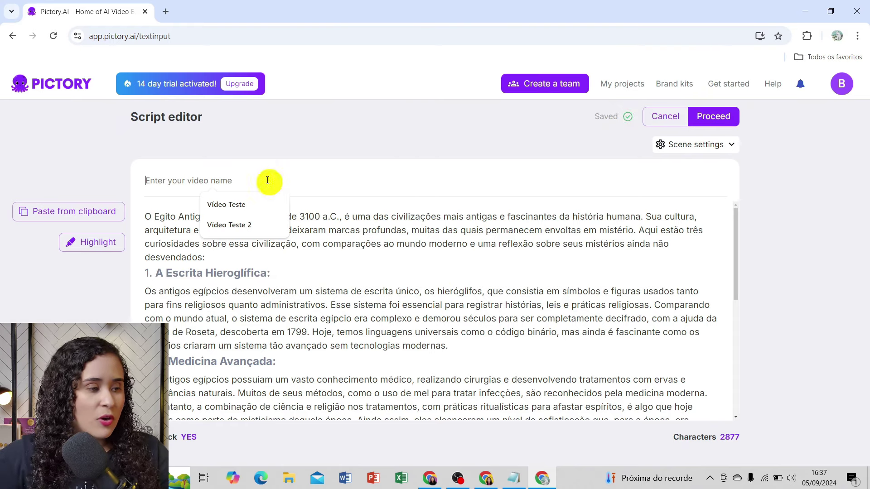
pyautogui.click(236, 225)
pyautogui.click(723, 116)
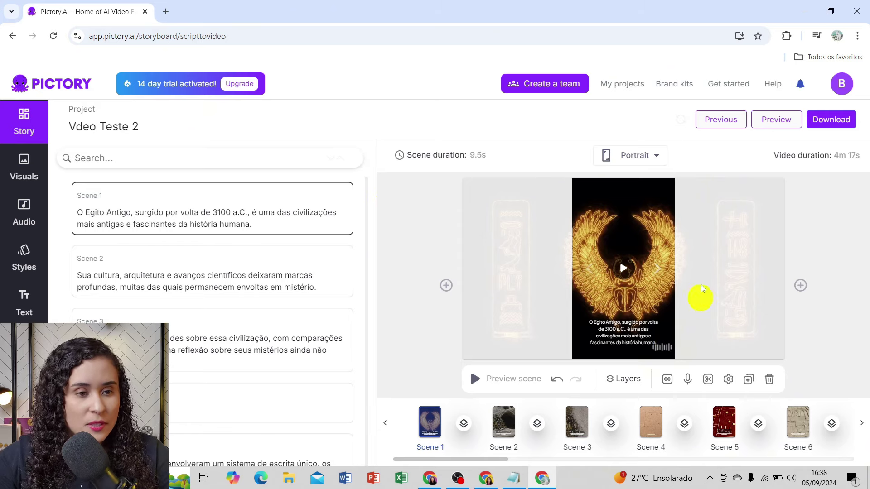
# - Filter the voiceovers by the Portuguese, PT language and review the premium and standard voices
pyautogui.click(21, 214)
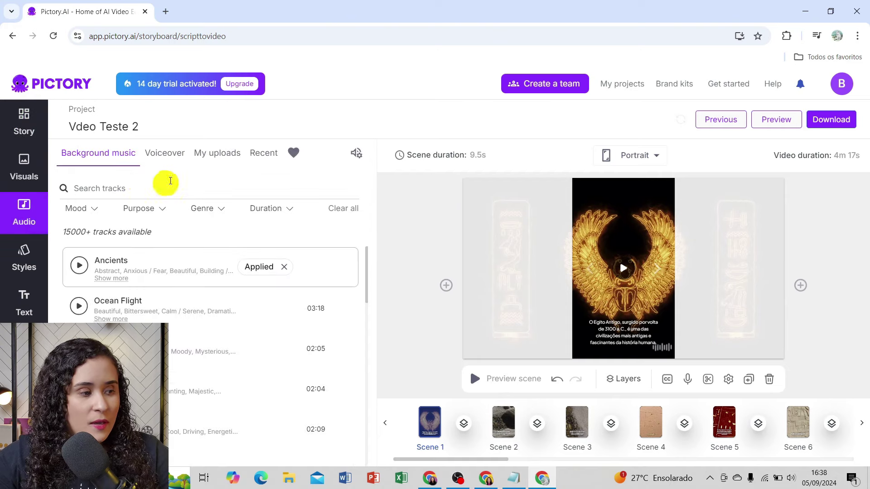
pyautogui.click(169, 153)
pyautogui.click(115, 199)
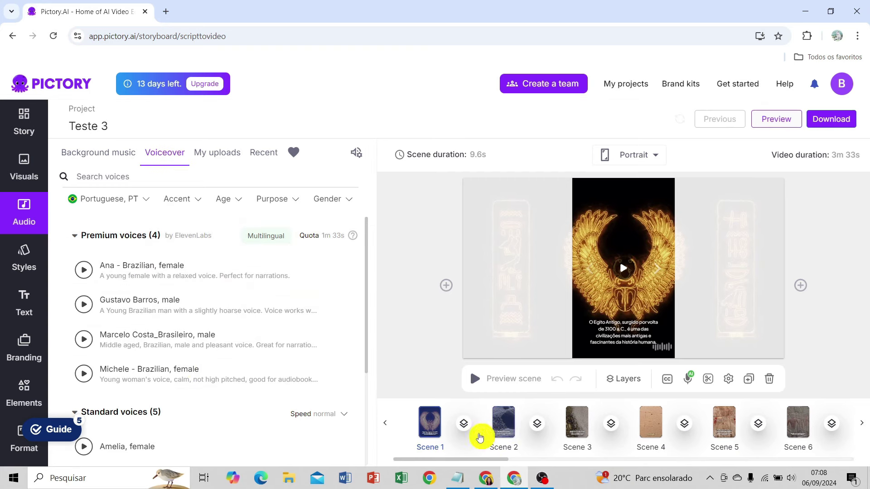
pyautogui.moveTo(293, 290)
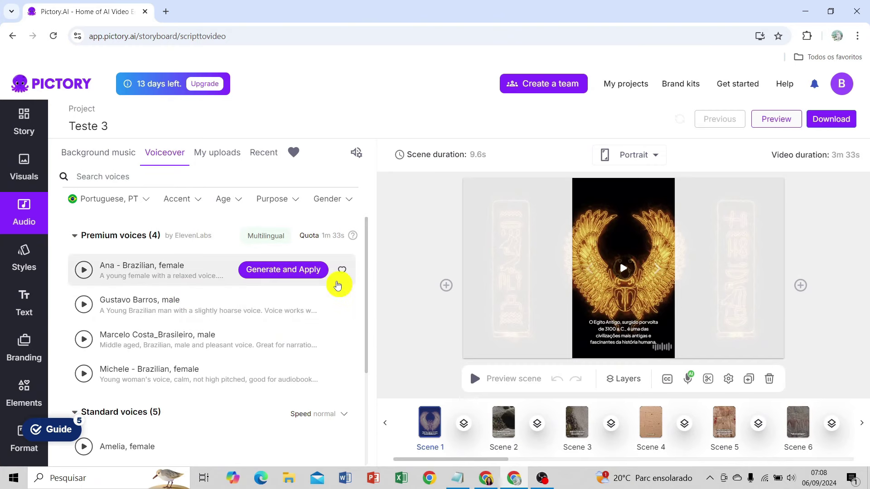
pyautogui.scroll(-3, 272, 301)
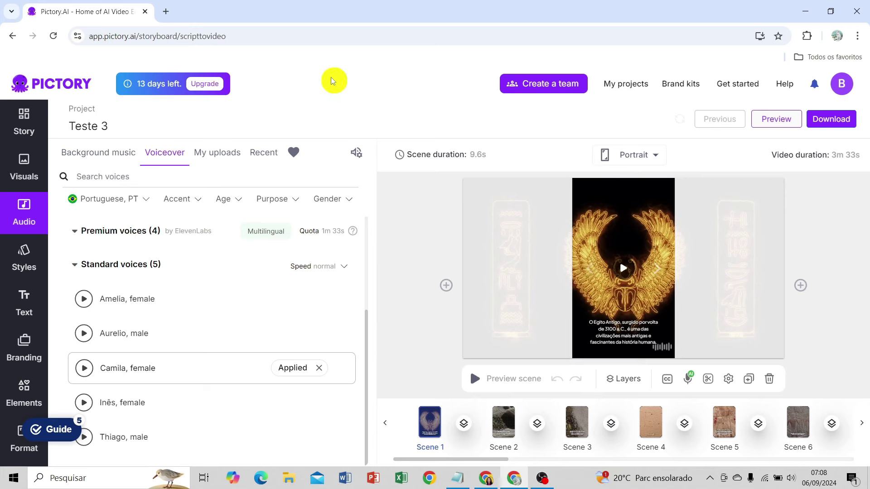
pyautogui.scroll(3, 164, 299)
pyautogui.scroll(-3, 163, 299)
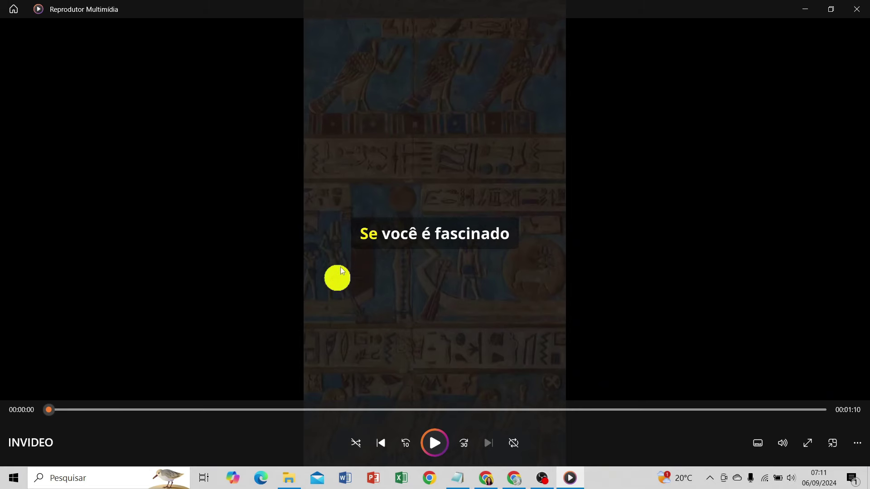
# - Play the exported INVIDEO video in the media player
pyautogui.click(434, 442)
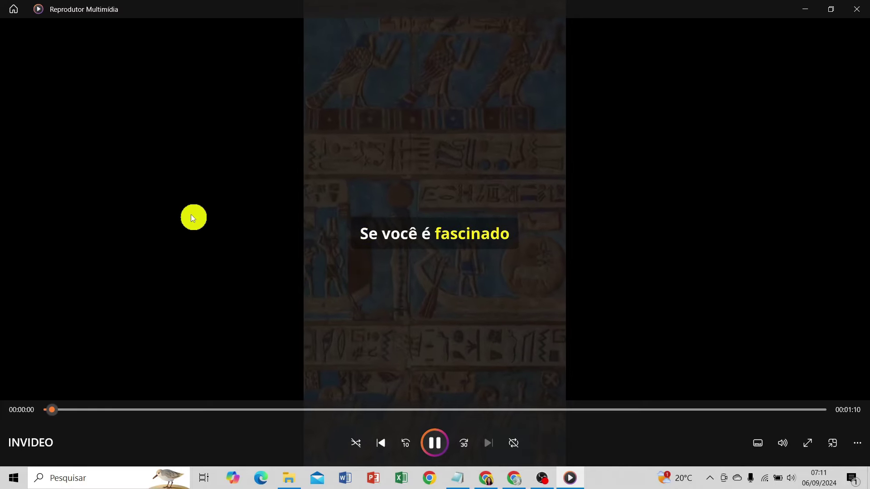